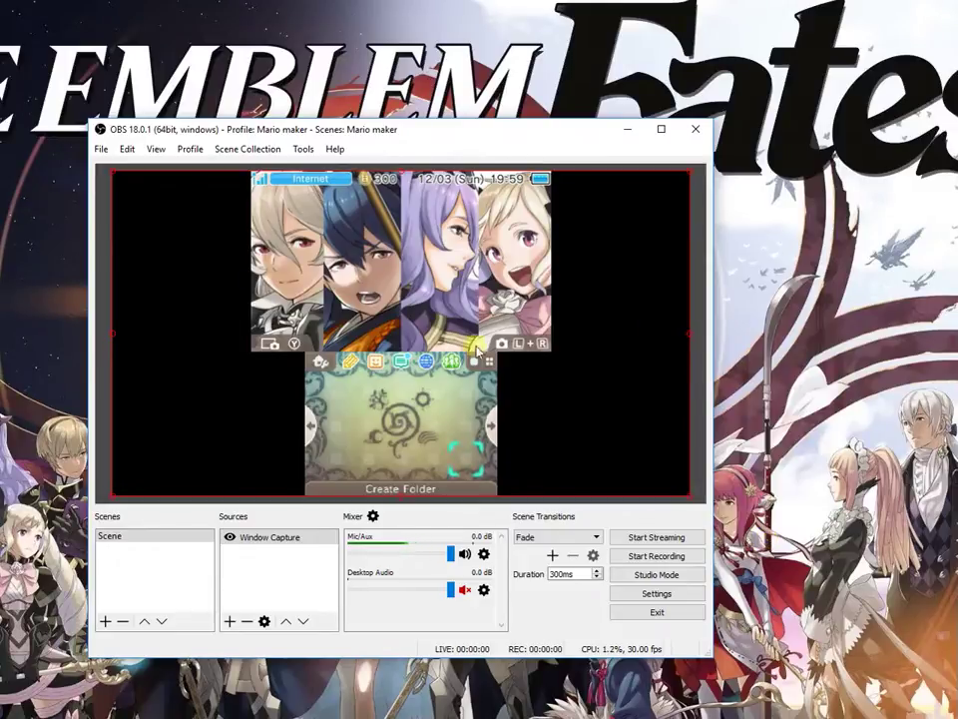
# - Confirm the Window Capture source captures NTRViewer, then reopen its properties and discard changes
pyautogui.click(268, 539)
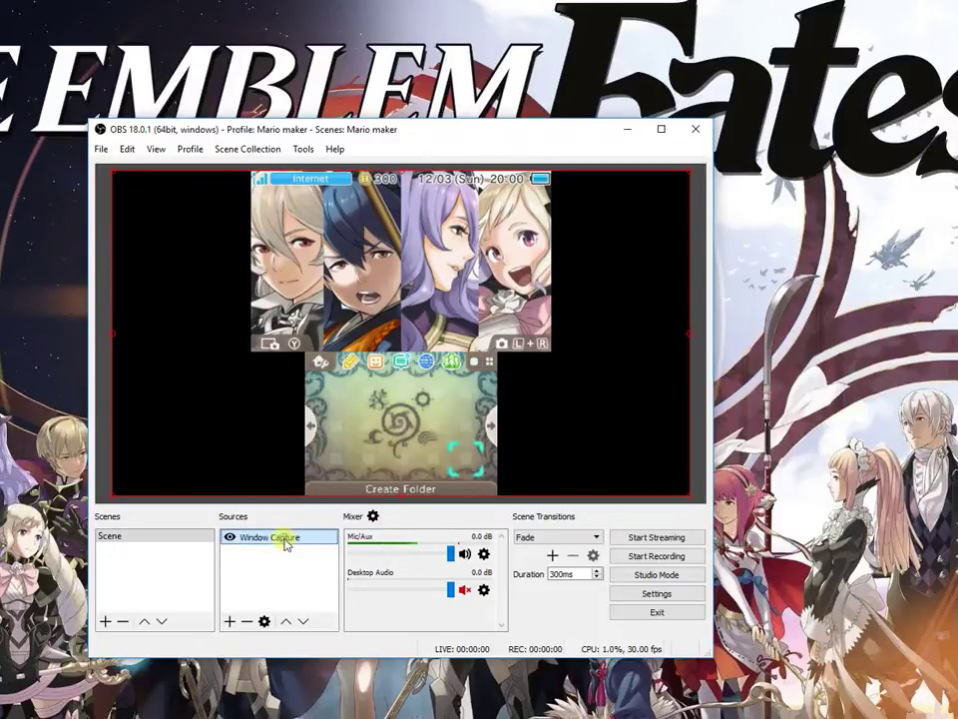
pyautogui.doubleClick(285, 542)
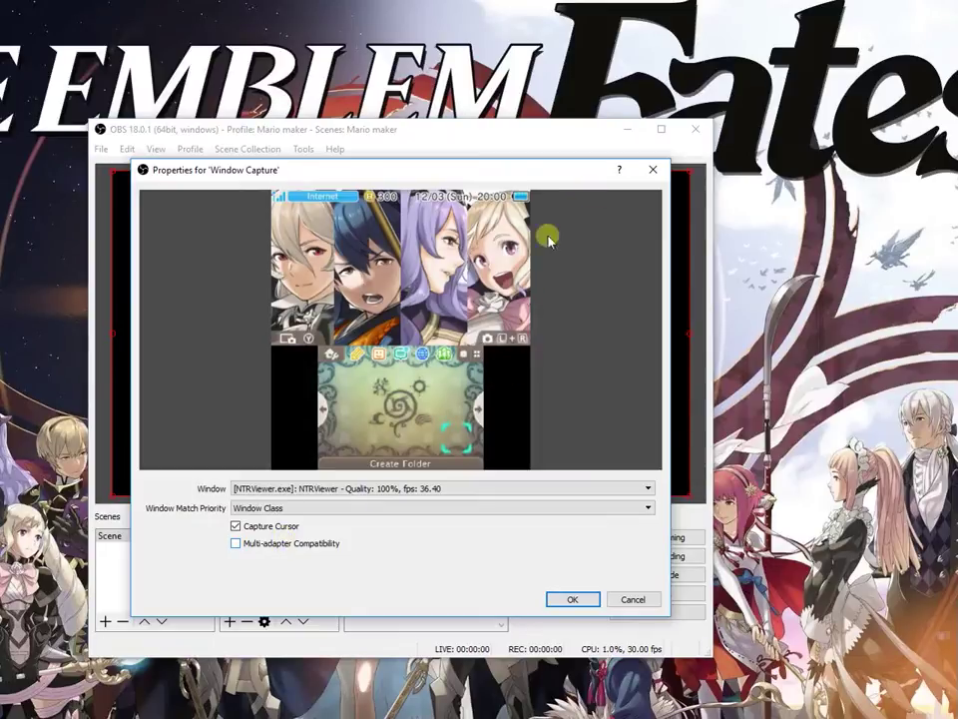
pyautogui.click(429, 488)
pyautogui.click(426, 491)
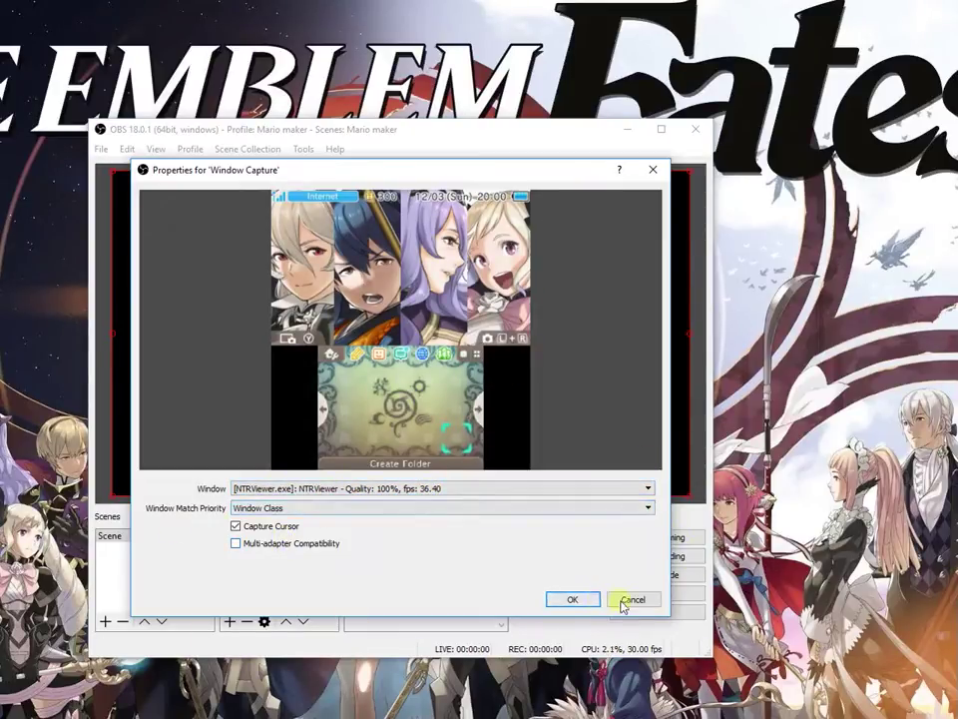
pyautogui.click(572, 600)
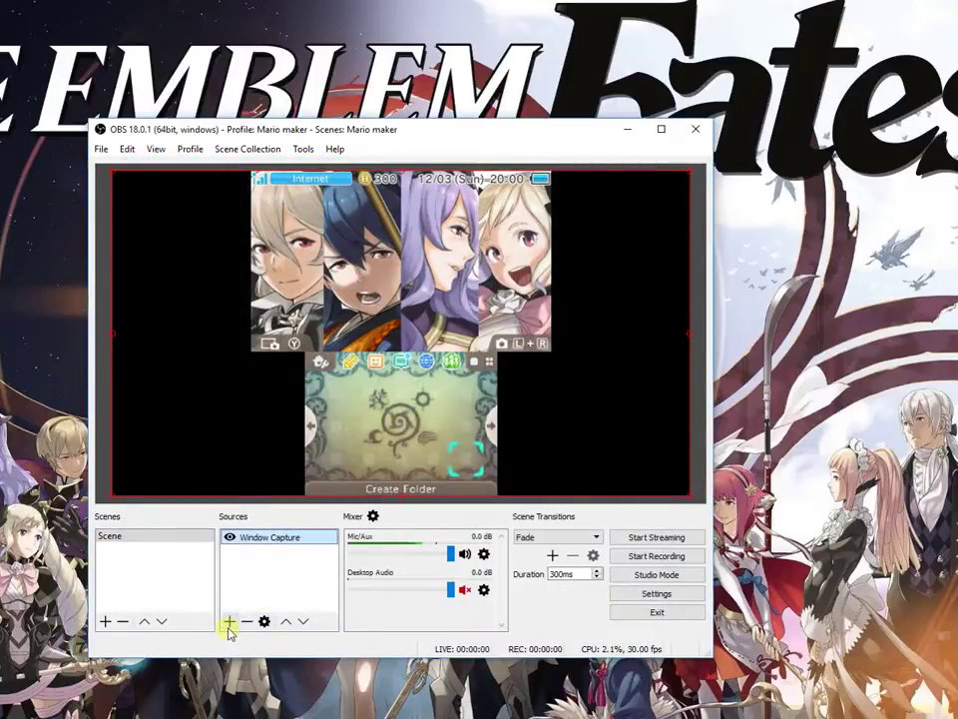
pyautogui.doubleClick(275, 540)
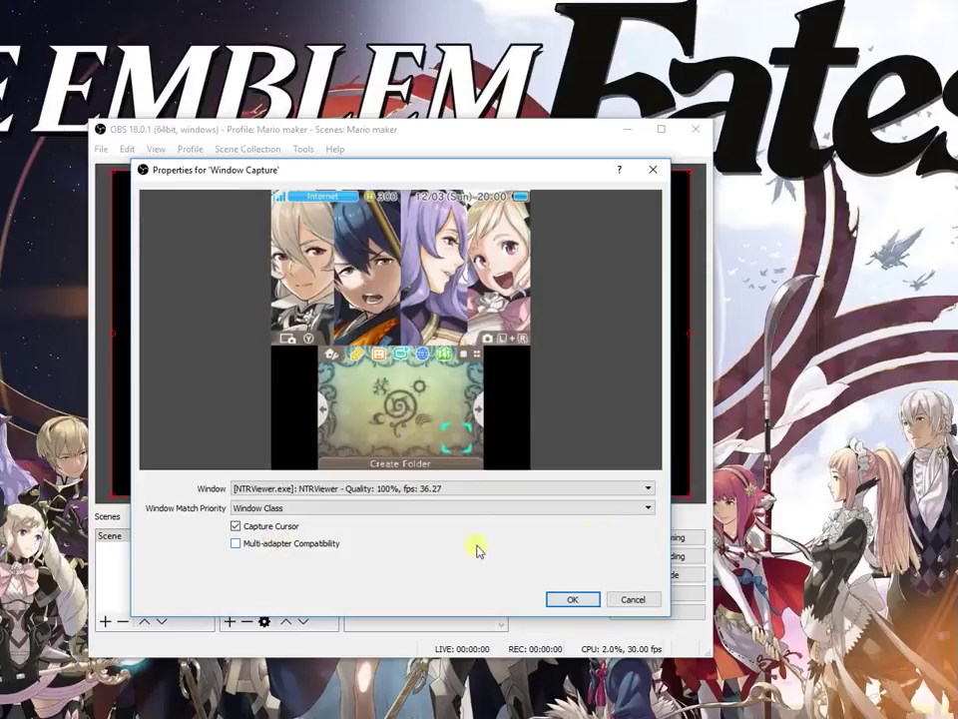
pyautogui.click(653, 170)
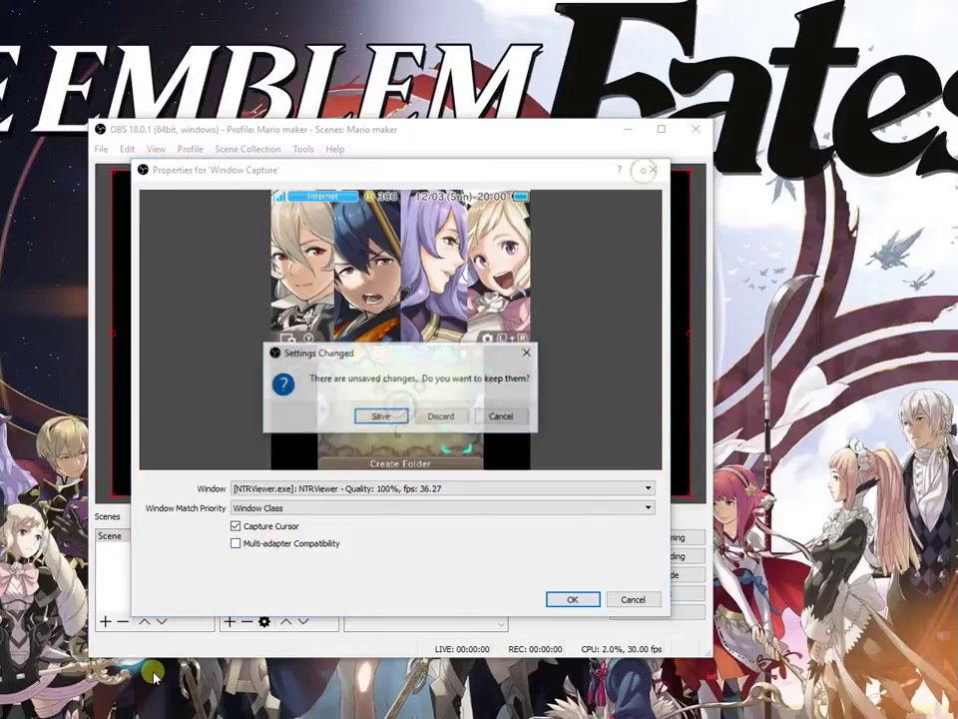
pyautogui.click(449, 416)
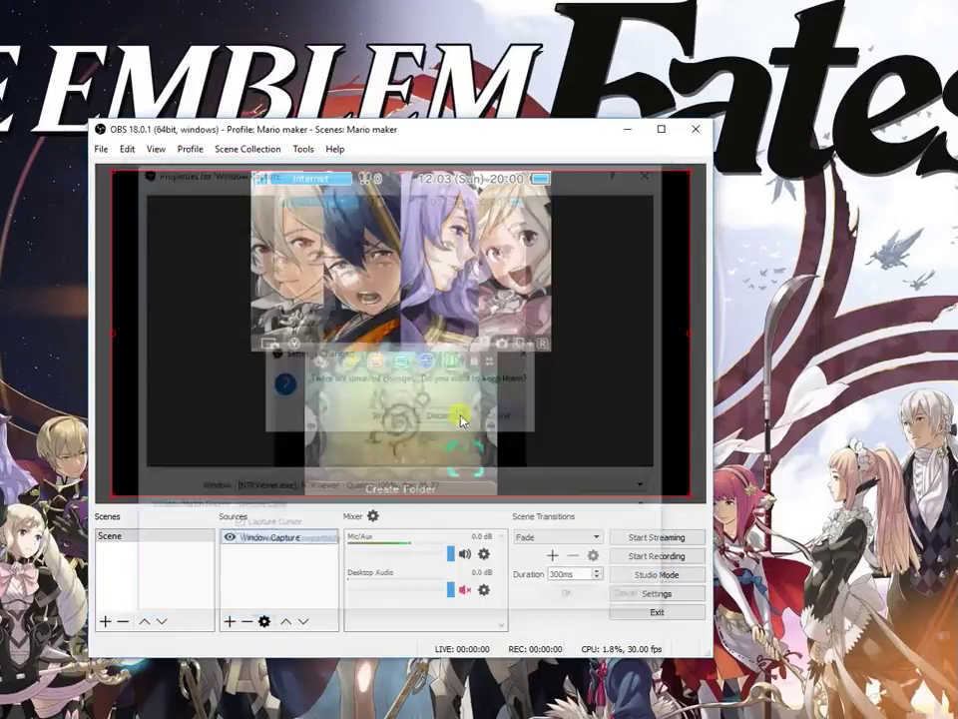
# - Glance at the source types list, then reconfirm NTRViewer as the Window Capture target
pyautogui.click(229, 621)
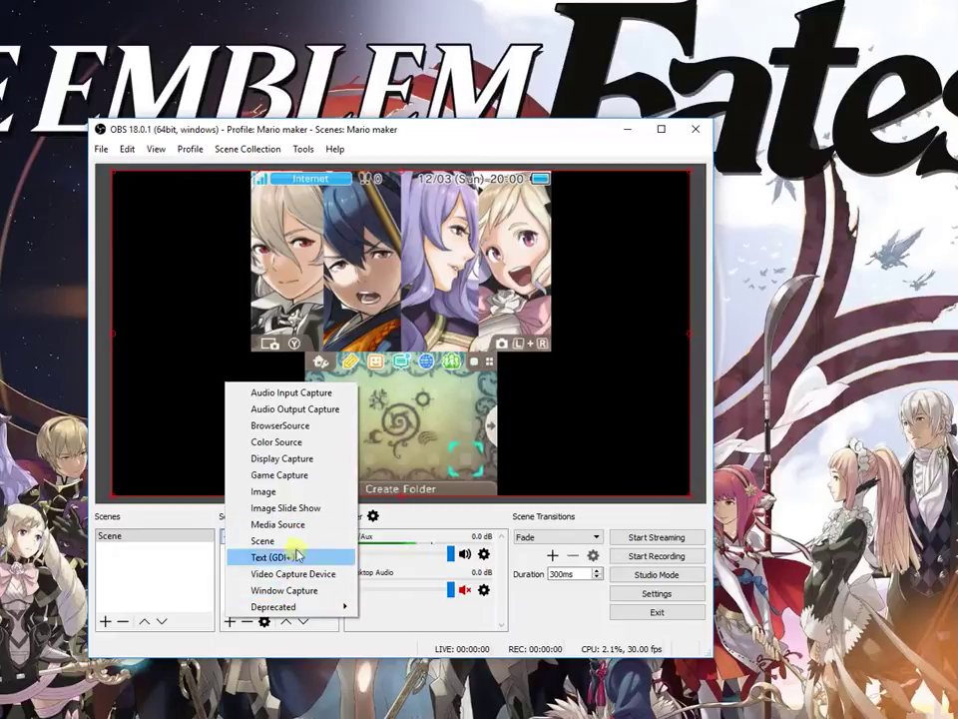
pyautogui.click(283, 590)
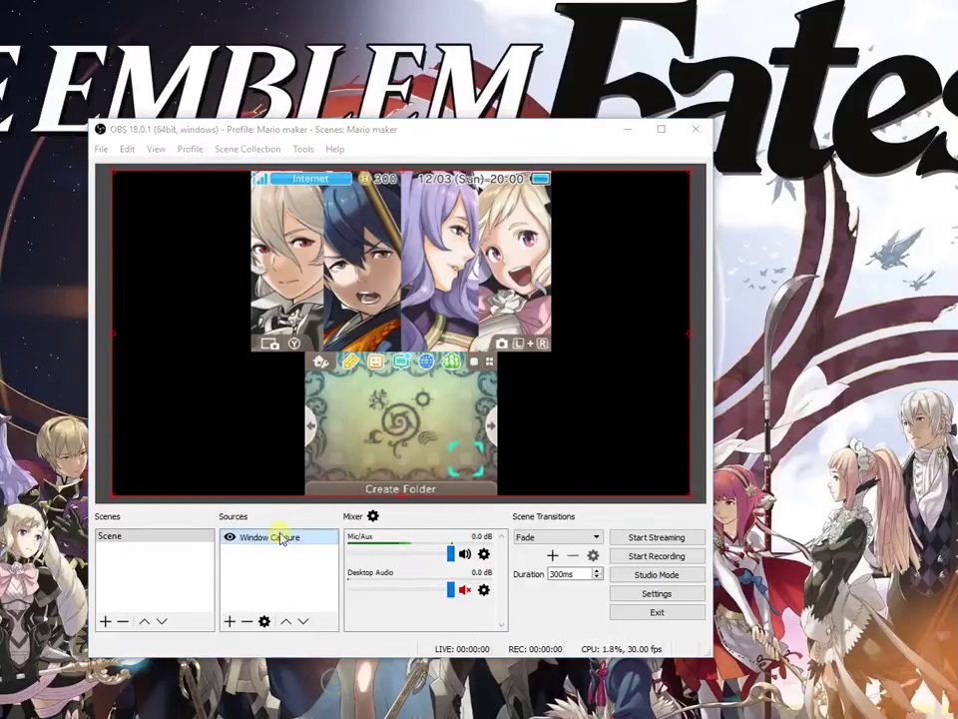
pyautogui.doubleClick(279, 537)
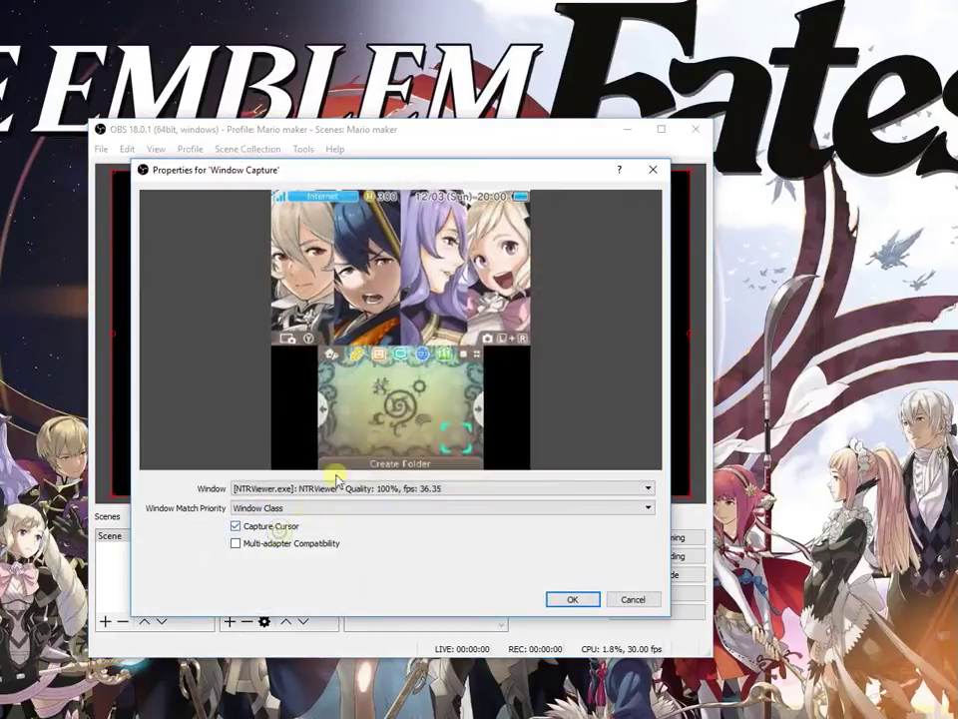
pyautogui.click(359, 488)
pyautogui.click(361, 496)
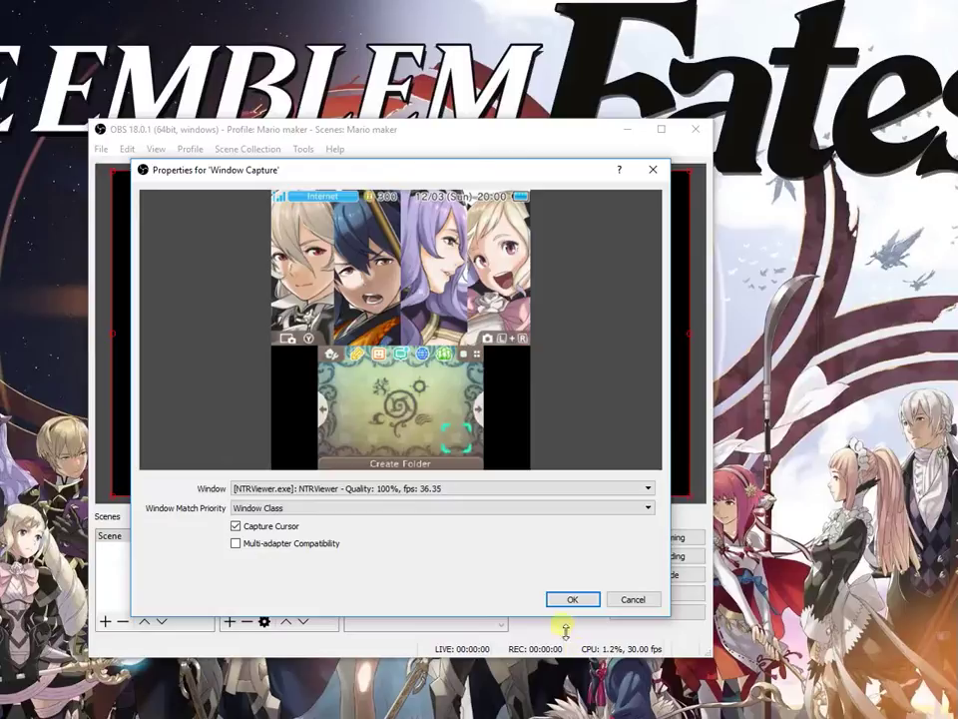
pyautogui.click(556, 599)
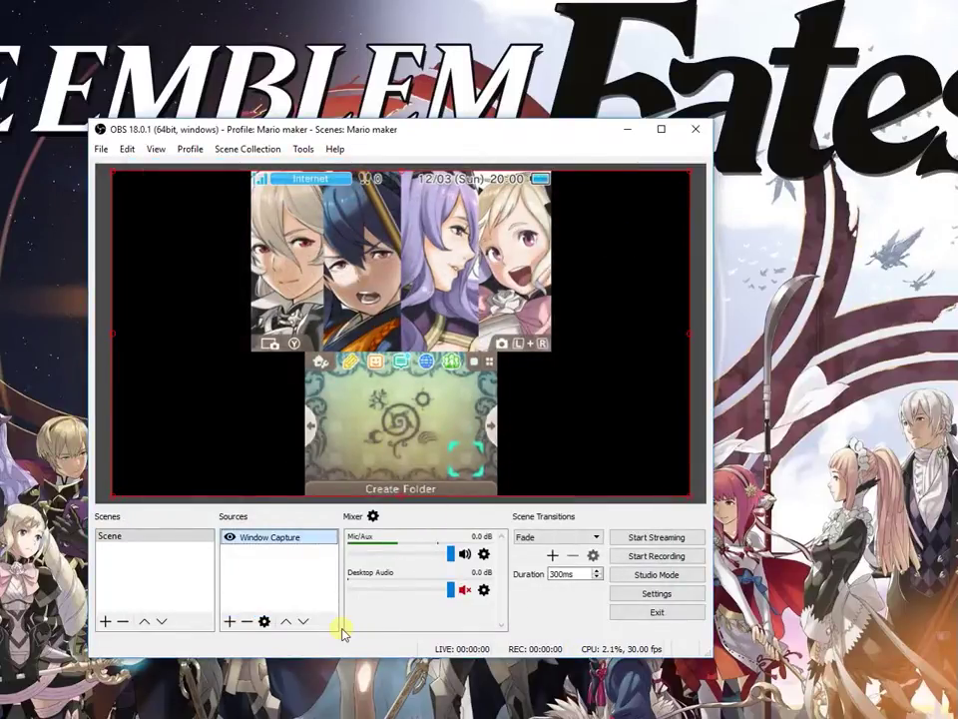
# - In the Output settings, confirm Simple output mode and a 600 video bitrate
pyautogui.click(678, 596)
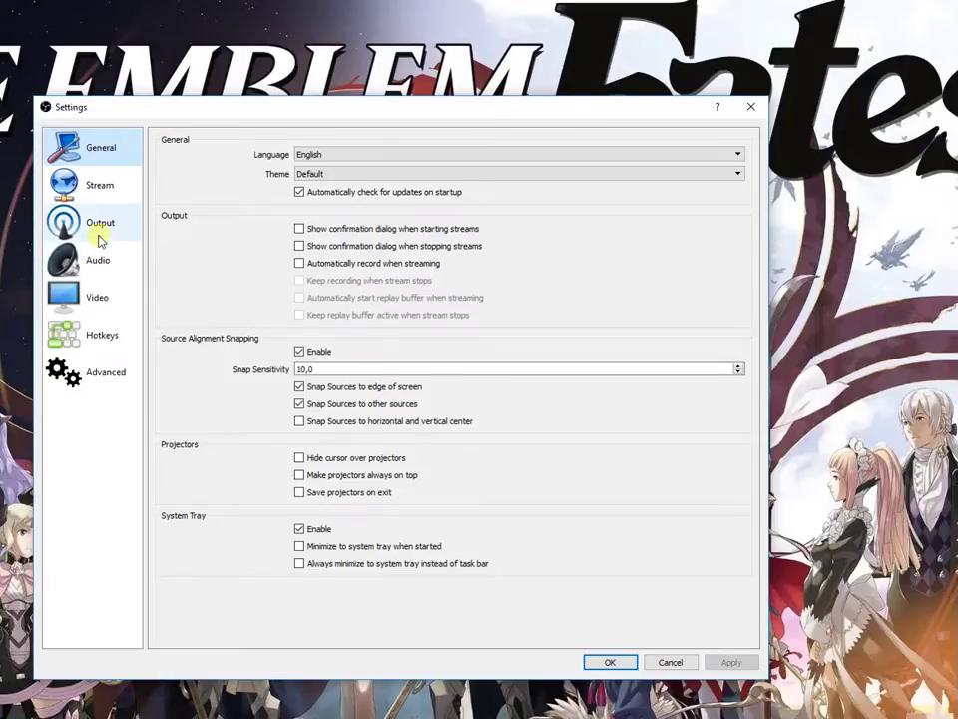
pyautogui.click(100, 238)
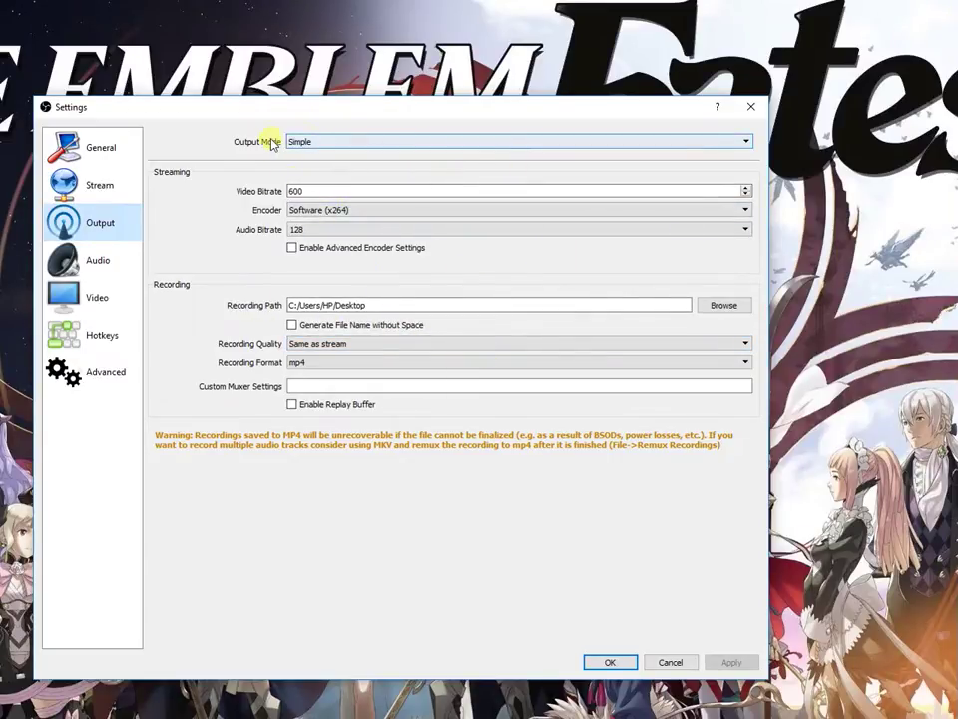
pyautogui.click(377, 145)
pyautogui.click(378, 151)
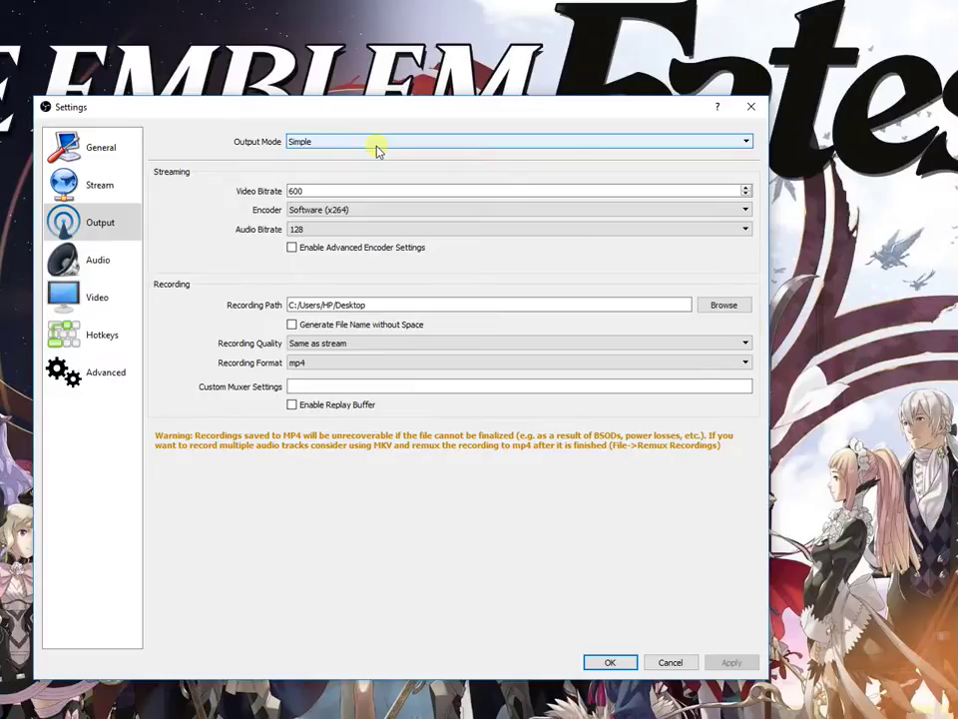
pyautogui.doubleClick(312, 193)
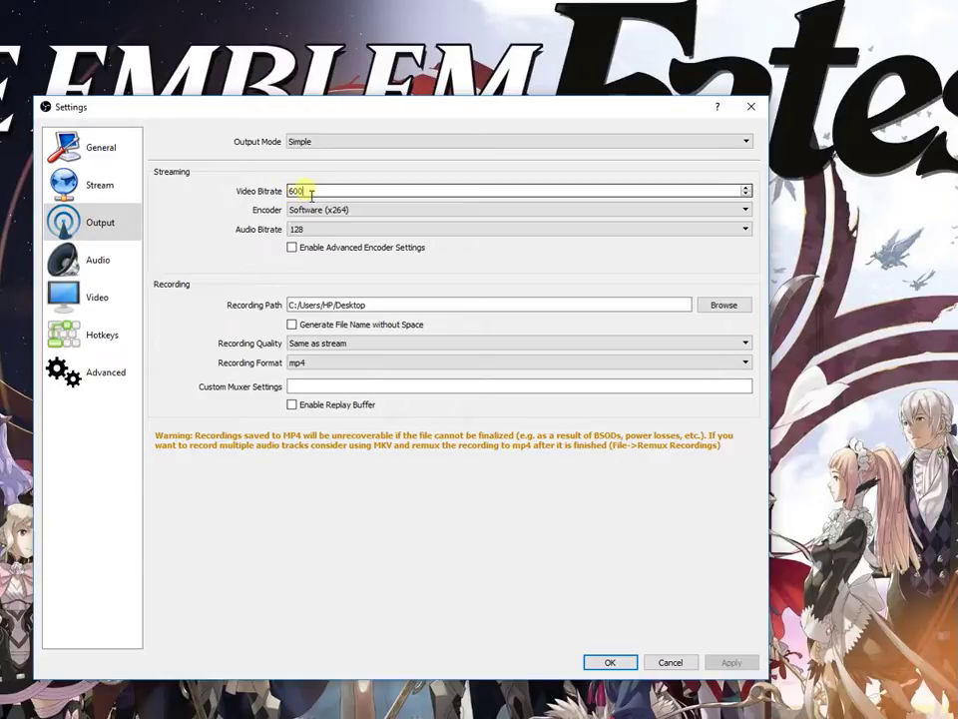
pyautogui.click(318, 193)
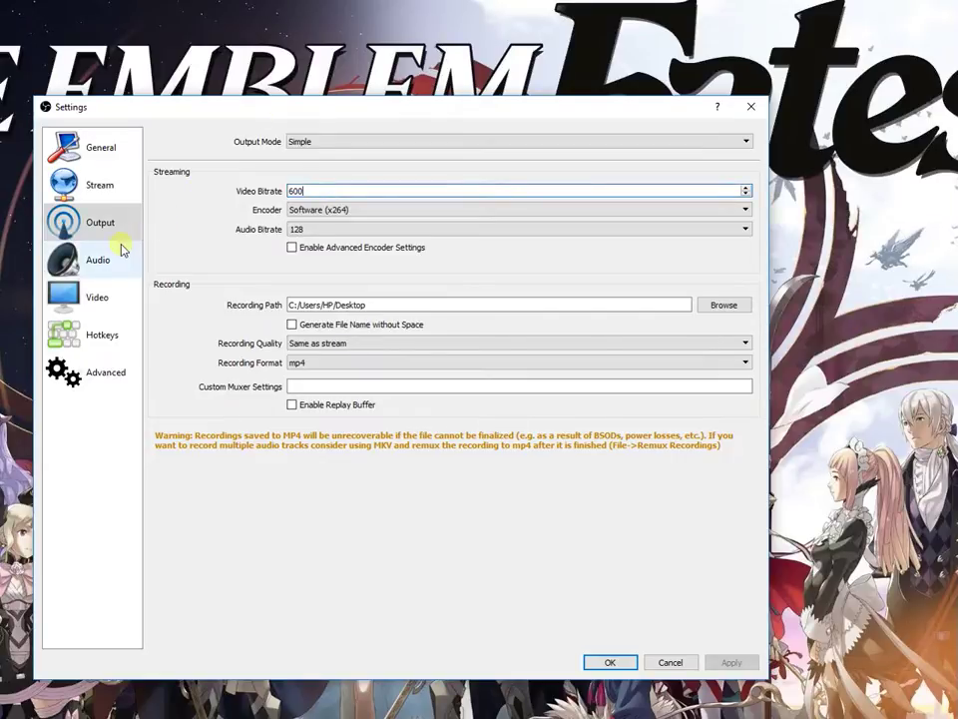
# - On the Video page, keep 640x360 output resolution, Bicubic downscale filter and 30 FPS
pyautogui.click(118, 298)
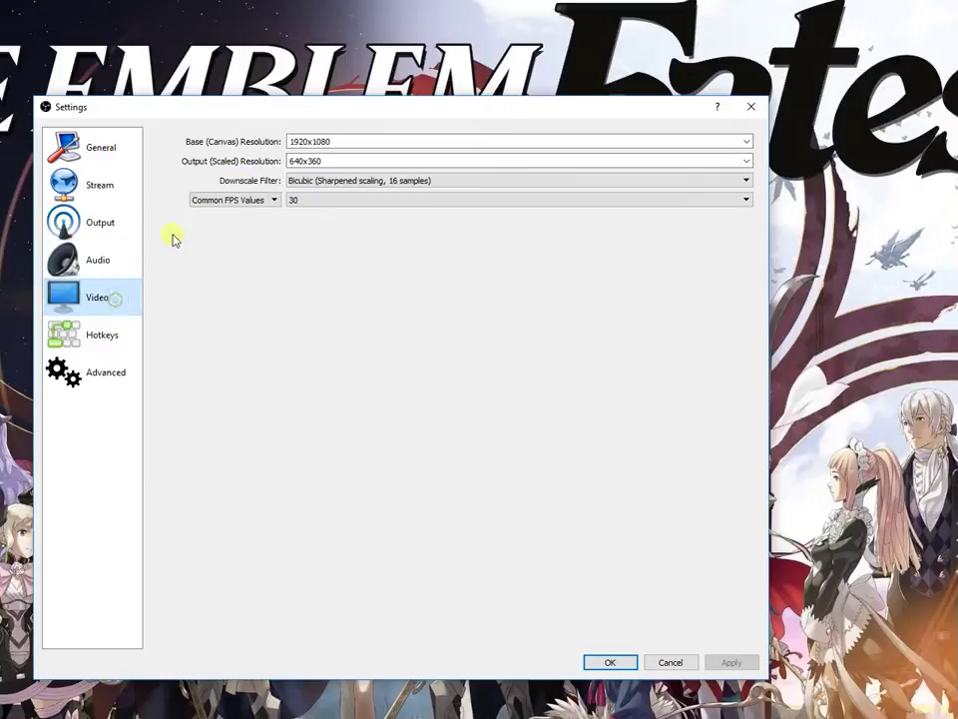
pyautogui.click(746, 162)
pyautogui.click(745, 163)
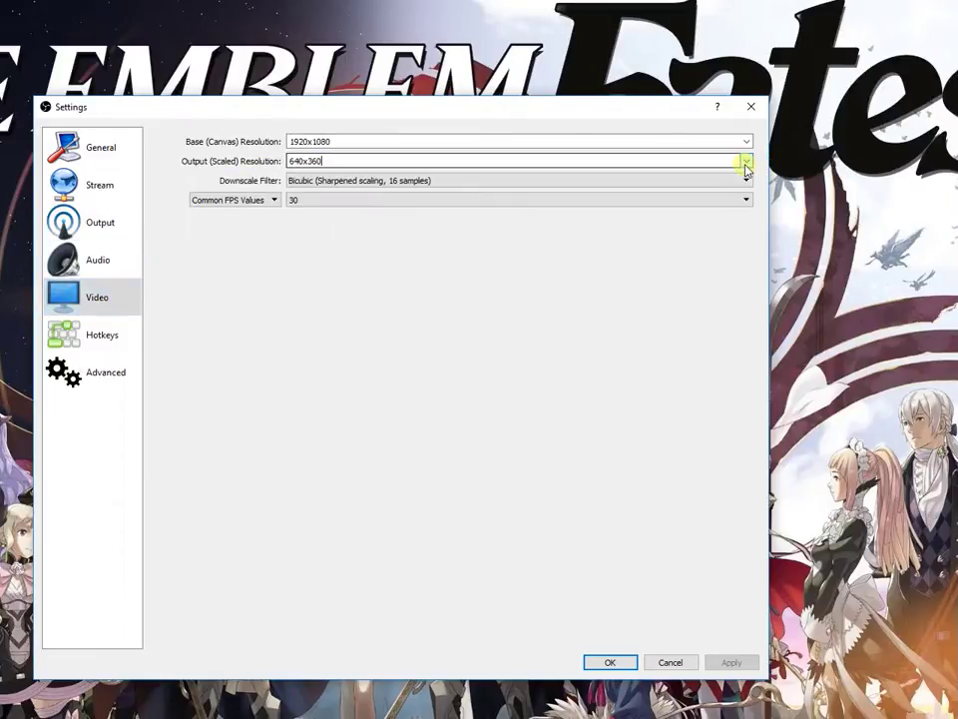
pyautogui.click(396, 185)
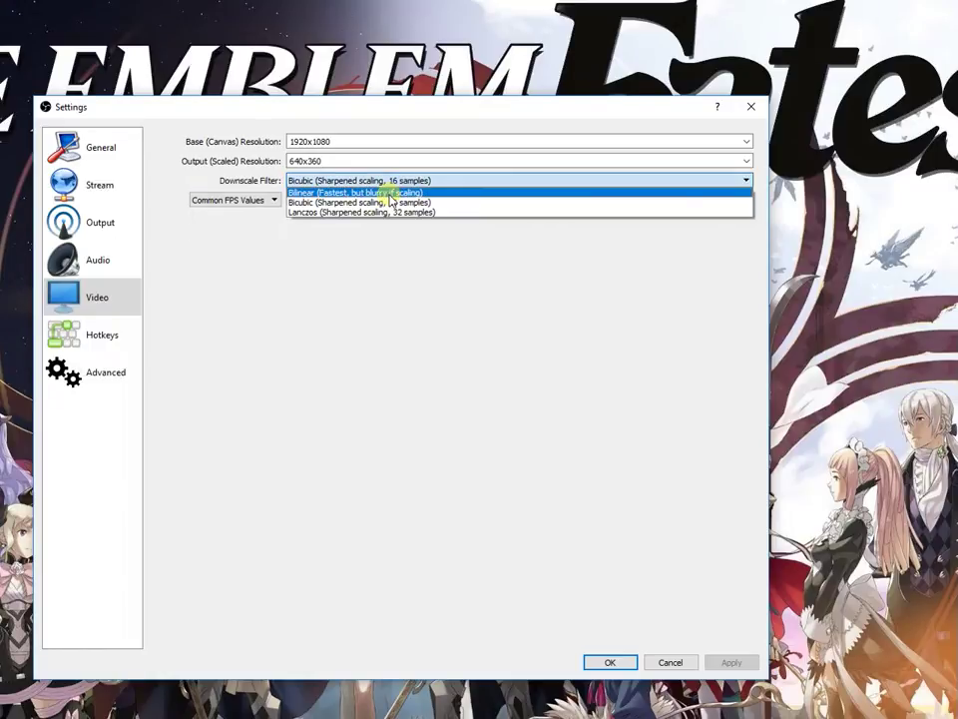
pyautogui.click(394, 202)
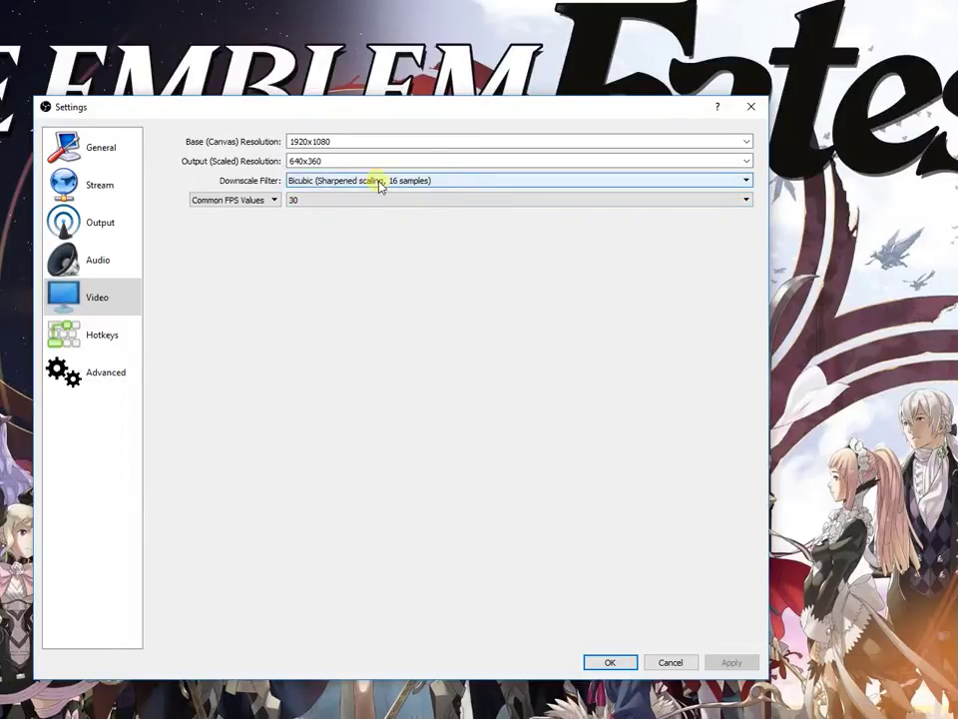
pyautogui.click(384, 199)
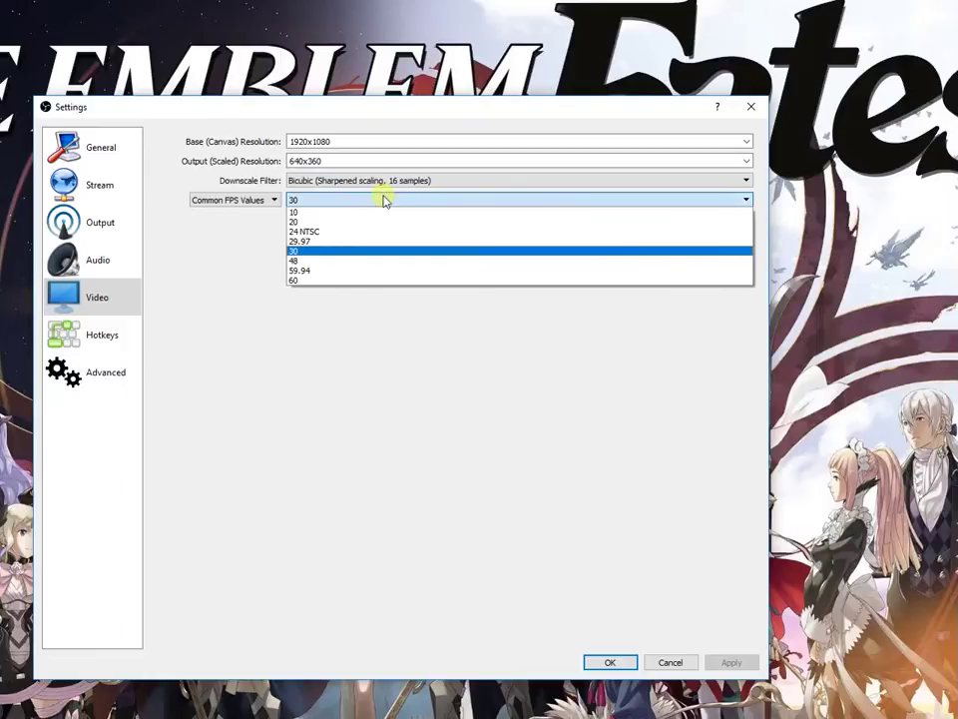
pyautogui.click(384, 199)
pyautogui.click(385, 199)
pyautogui.click(384, 200)
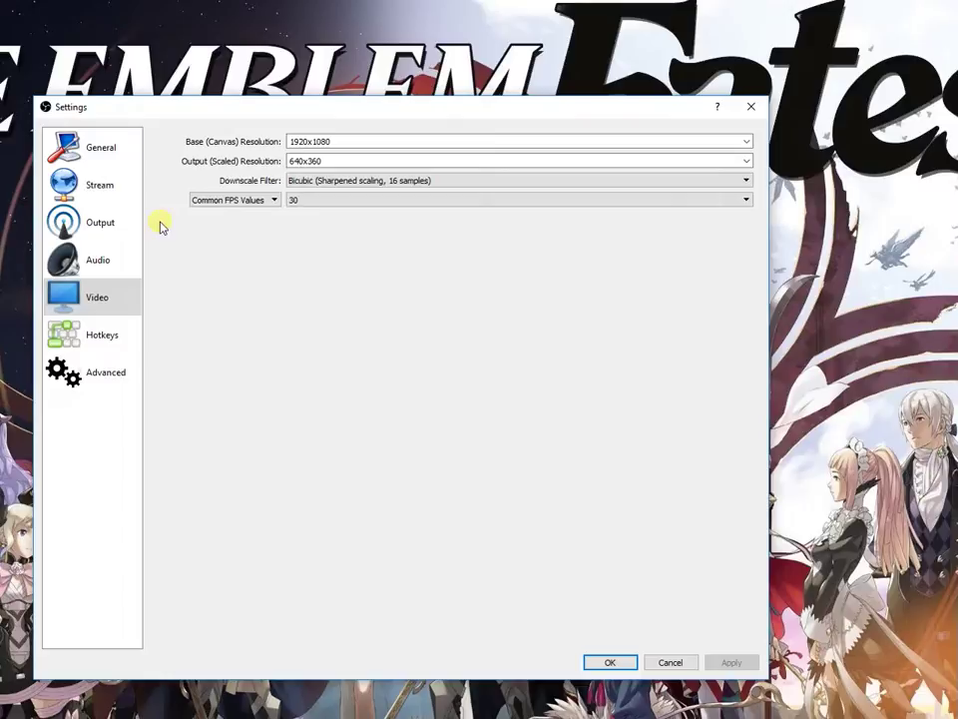
# - On the Audio page, confirm NVIDIA High Definition Audio for desktop and WO Mic Device for mic
pyautogui.click(129, 266)
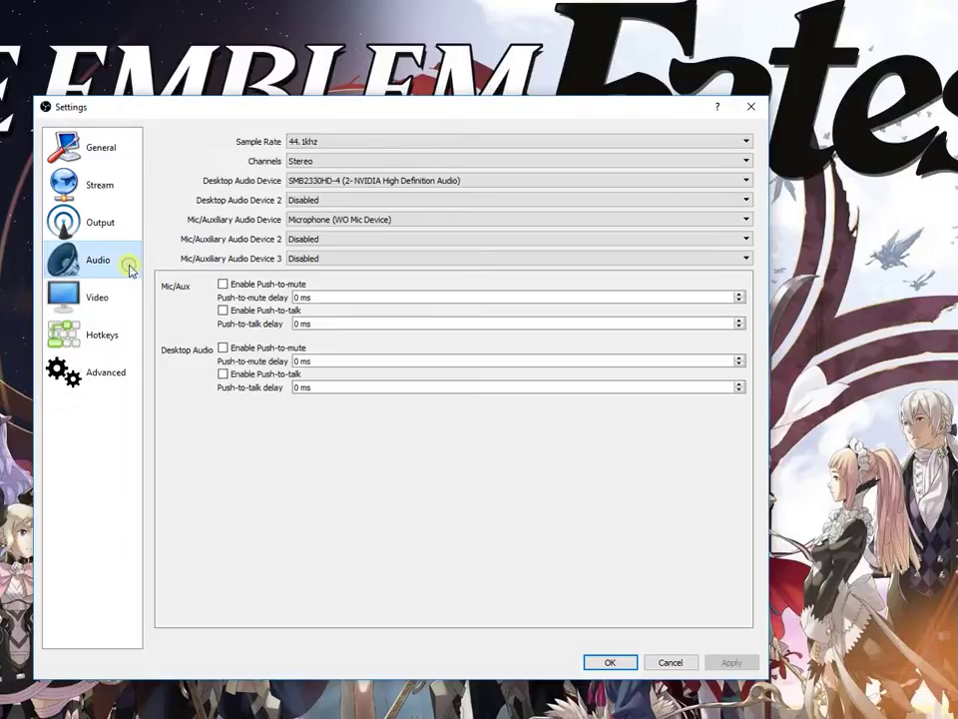
pyautogui.click(306, 192)
pyautogui.click(305, 190)
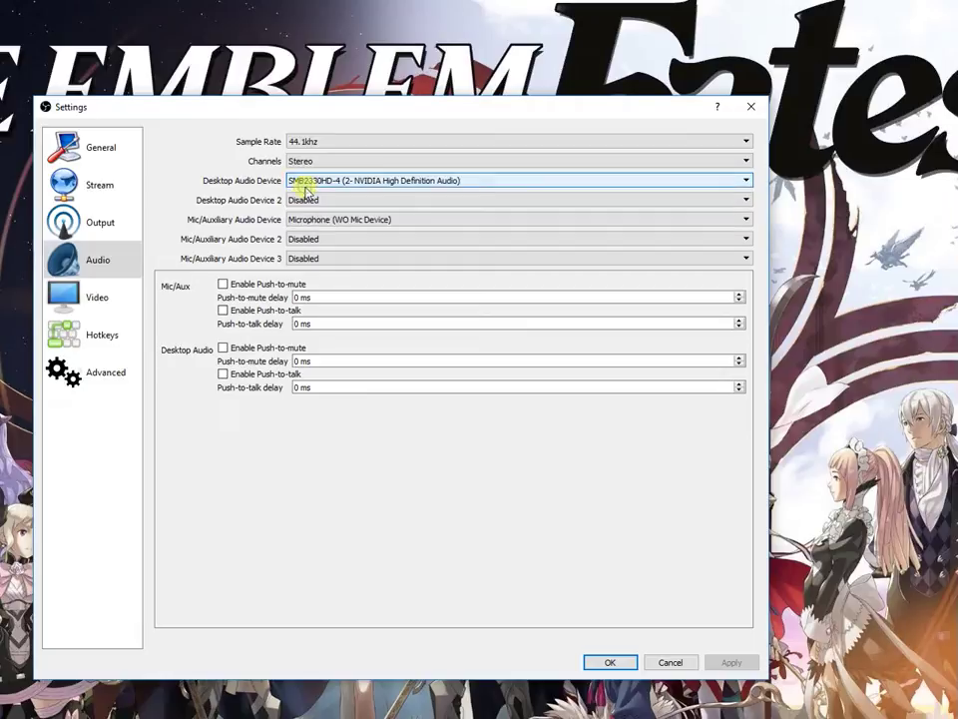
pyautogui.click(346, 222)
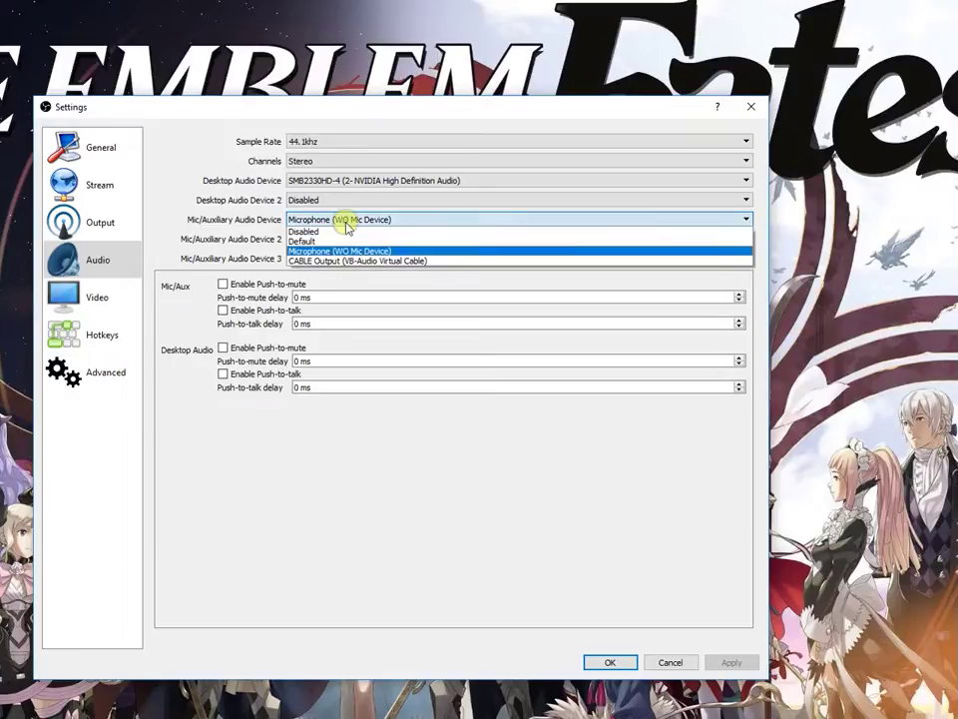
pyautogui.click(347, 222)
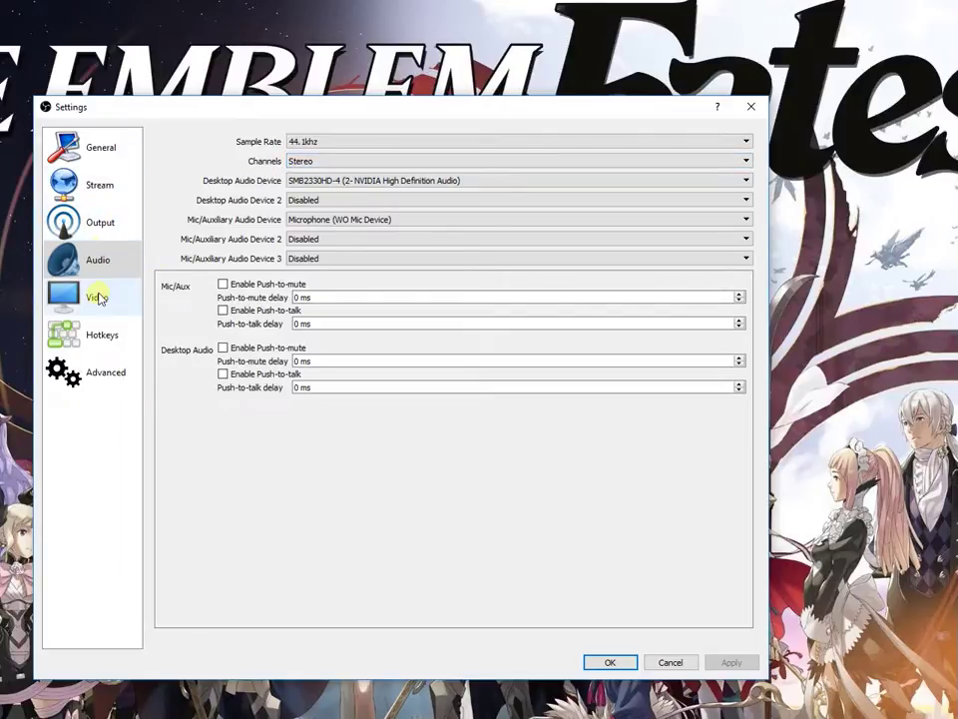
# - Try a 1800 video bitrate in the Output settings, then revert it to 600
pyautogui.click(96, 226)
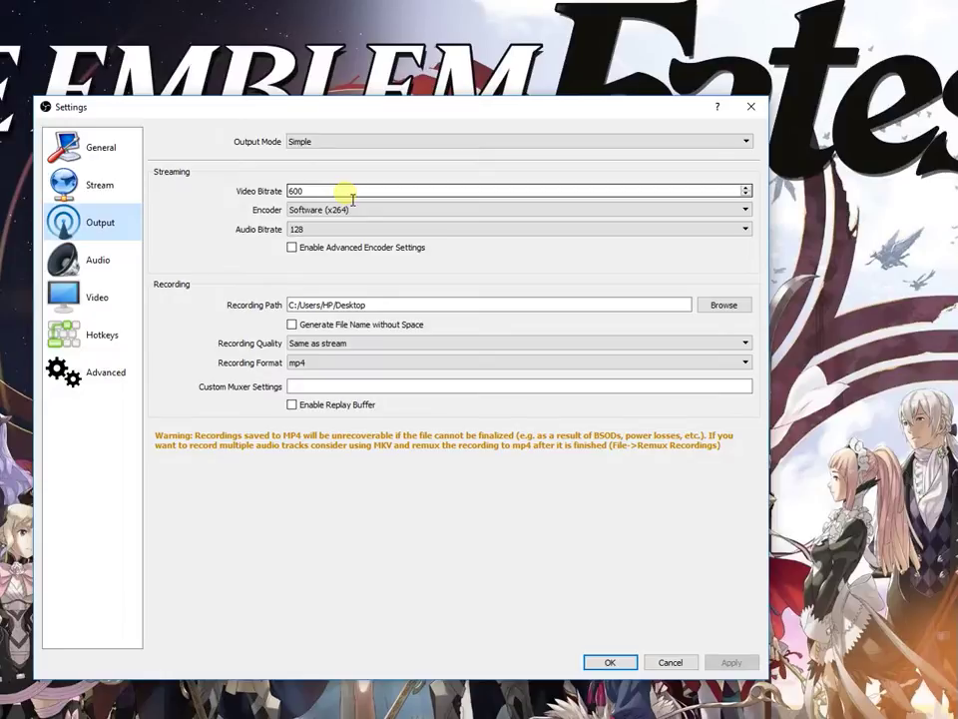
pyautogui.doubleClick(294, 192)
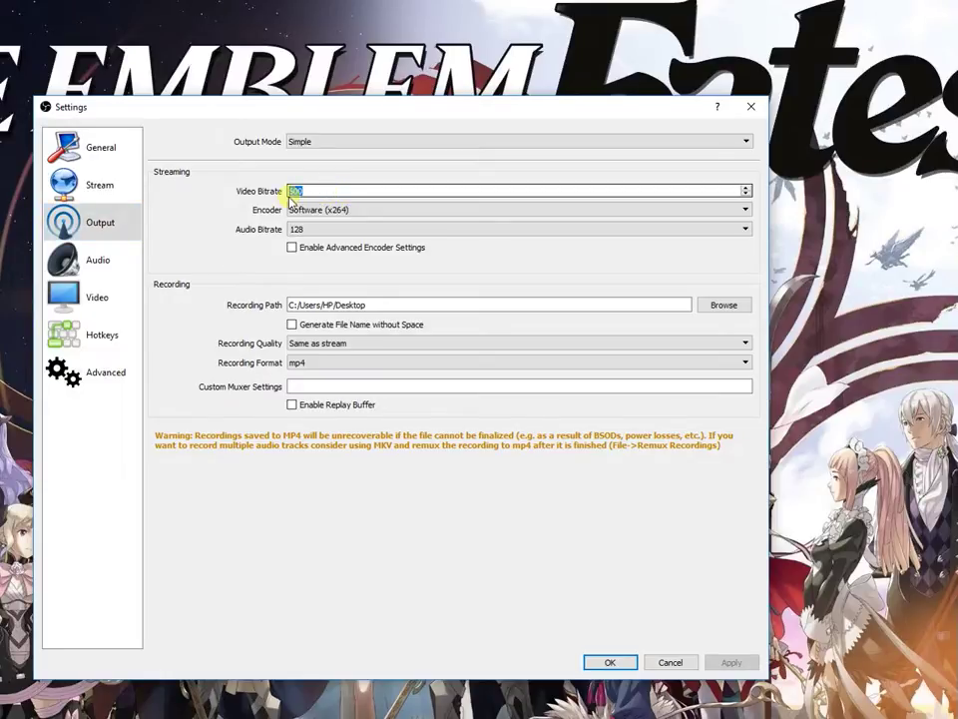
pyautogui.write('1800')
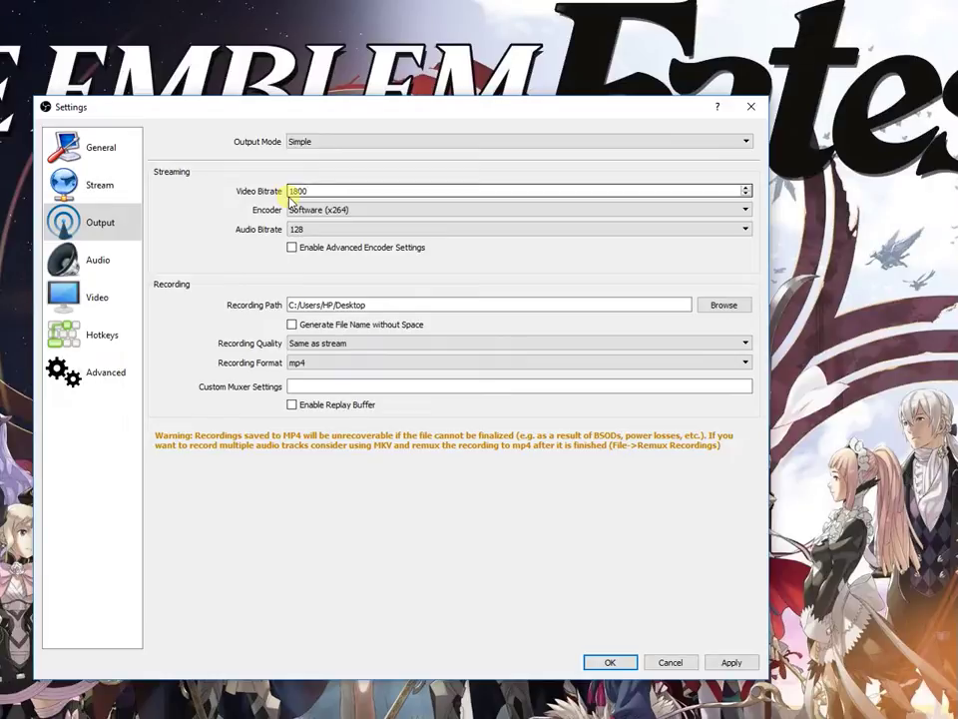
pyautogui.press('BackSpace')
pyautogui.press('BackSpace')
pyautogui.press('BackSpace')
pyautogui.press('BackSpace')
pyautogui.write('600')
# - Switch the Video output resolution to 1280x720, then back to 640x360
pyautogui.click(105, 293)
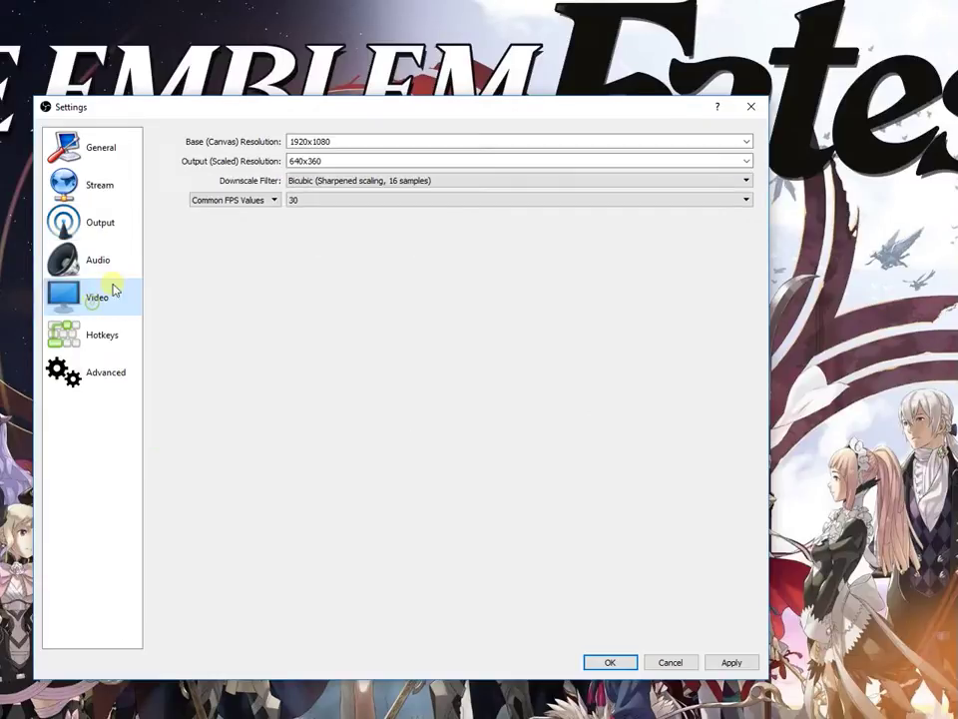
pyautogui.click(747, 161)
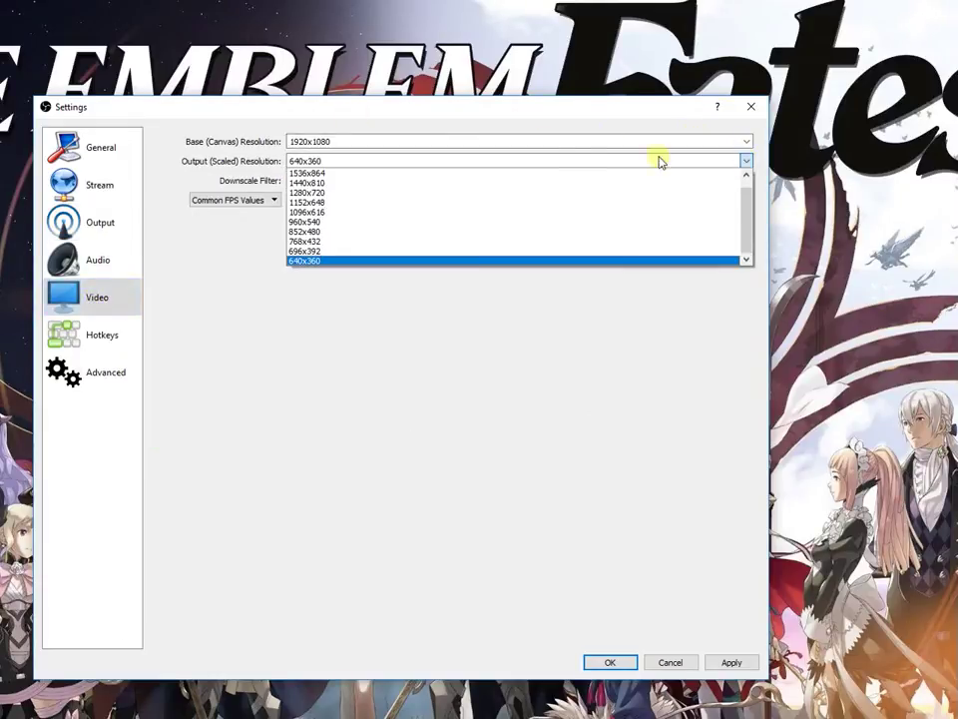
pyautogui.click(350, 192)
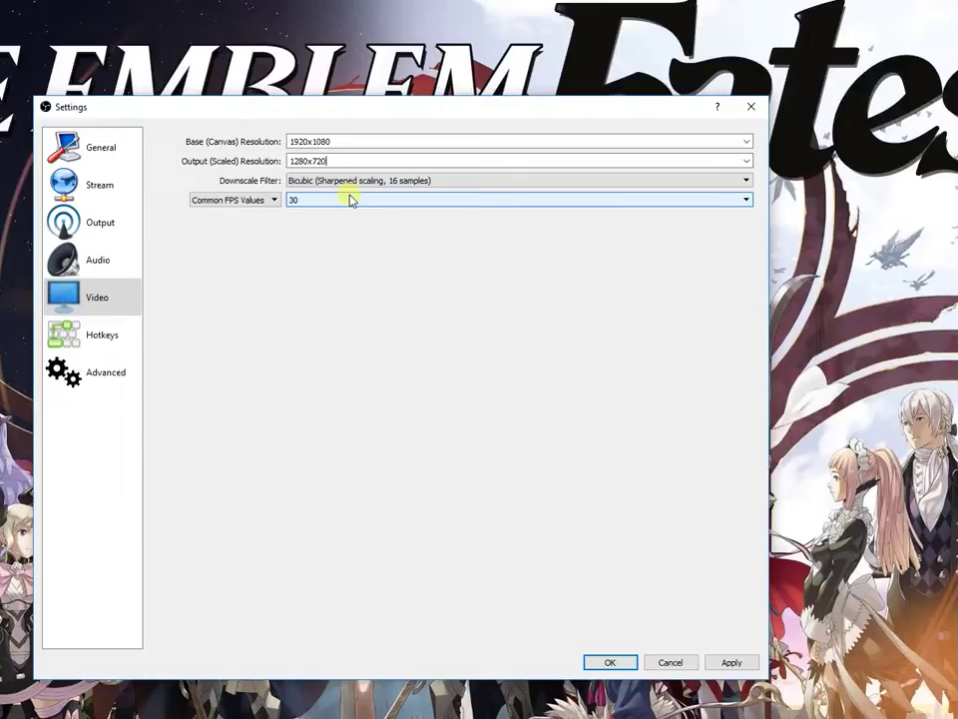
pyautogui.click(746, 161)
pyautogui.click(749, 165)
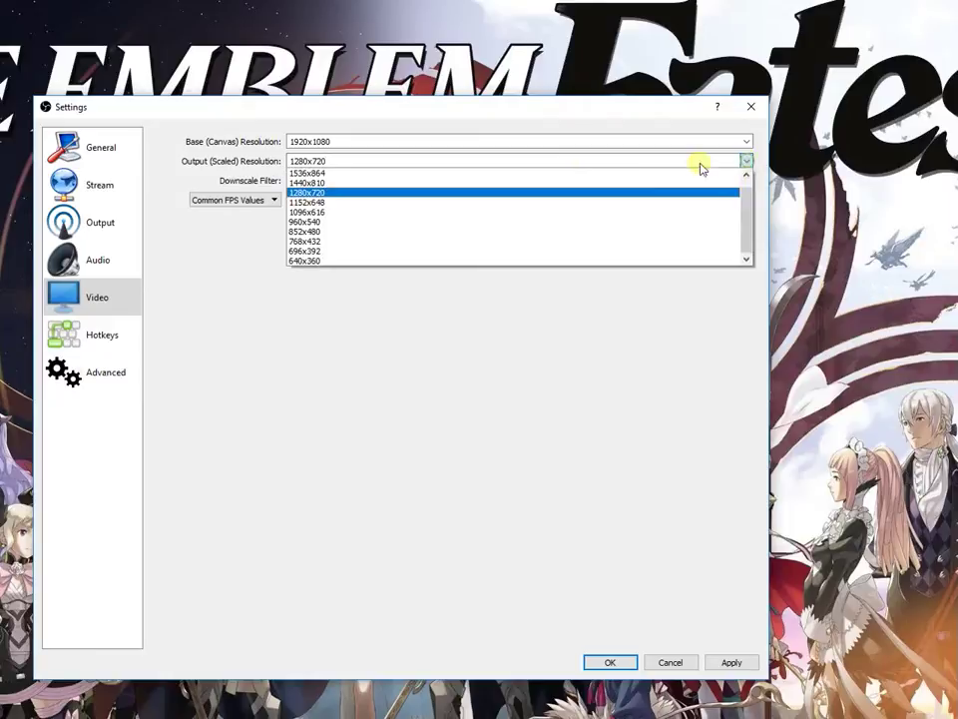
pyautogui.click(347, 260)
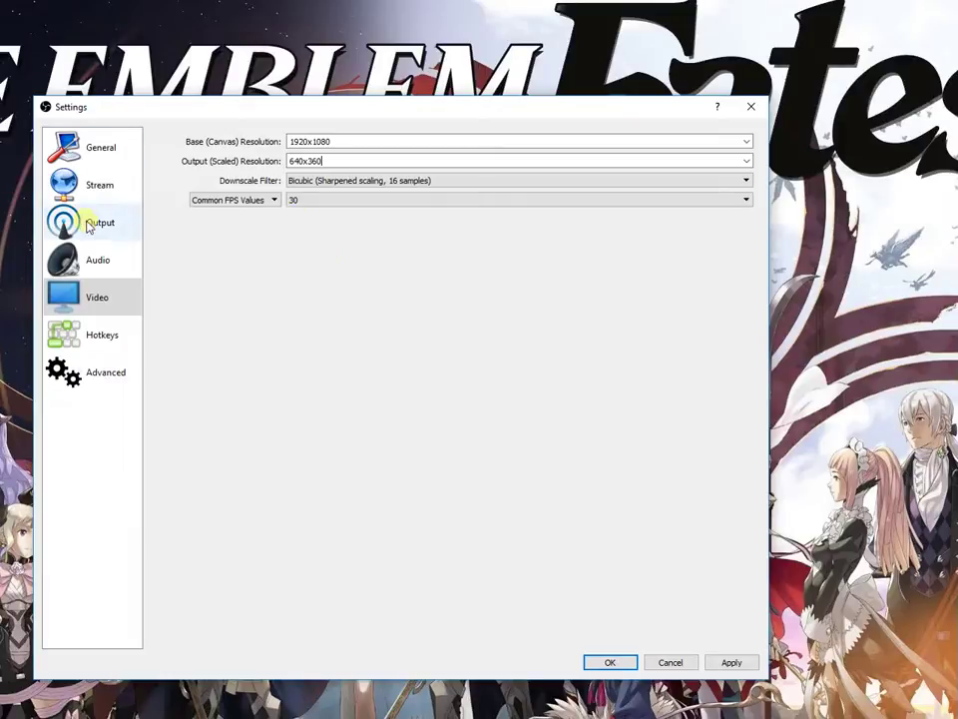
# - On the Stream page, keep Streaming Services and Twitch, then view the Twitch server list
pyautogui.click(95, 186)
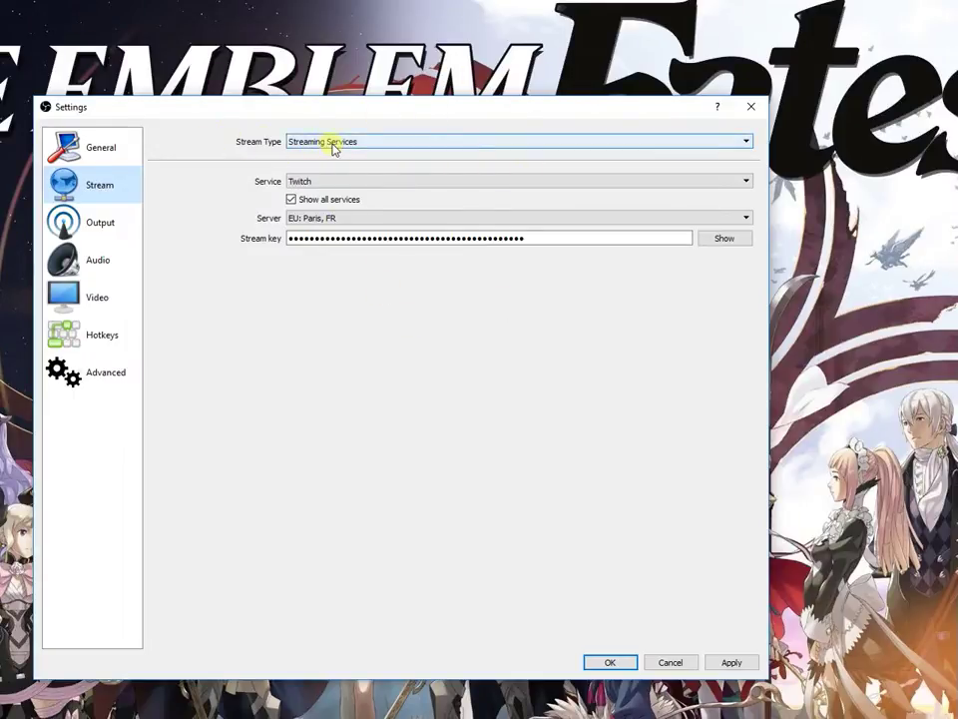
pyautogui.click(334, 146)
pyautogui.click(332, 146)
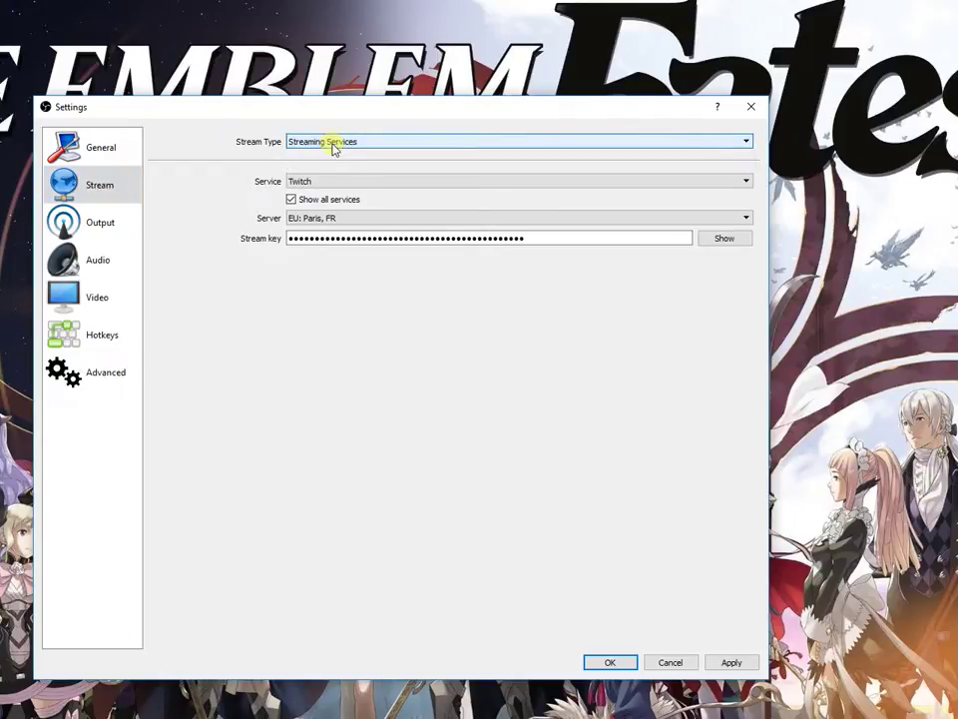
pyautogui.click(348, 183)
pyautogui.click(349, 184)
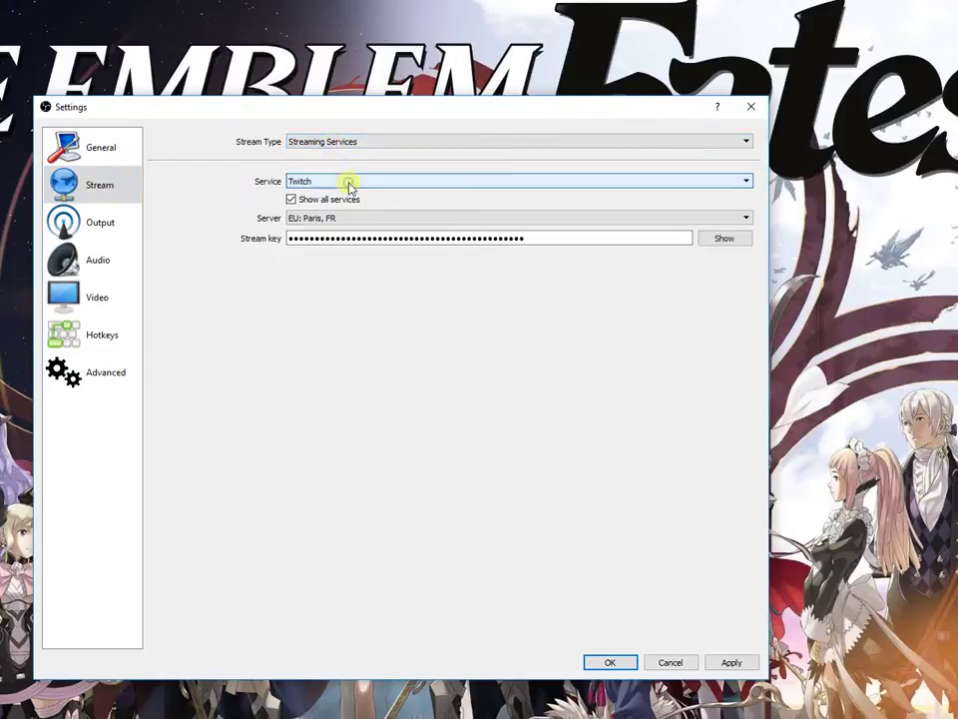
pyautogui.click(420, 222)
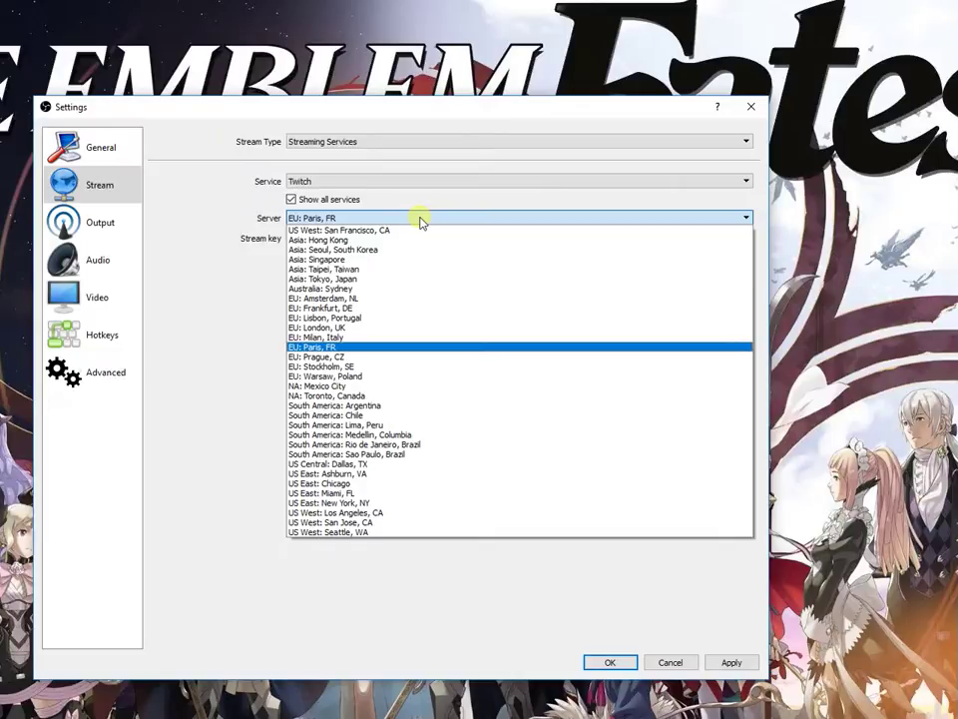
pyautogui.click(420, 222)
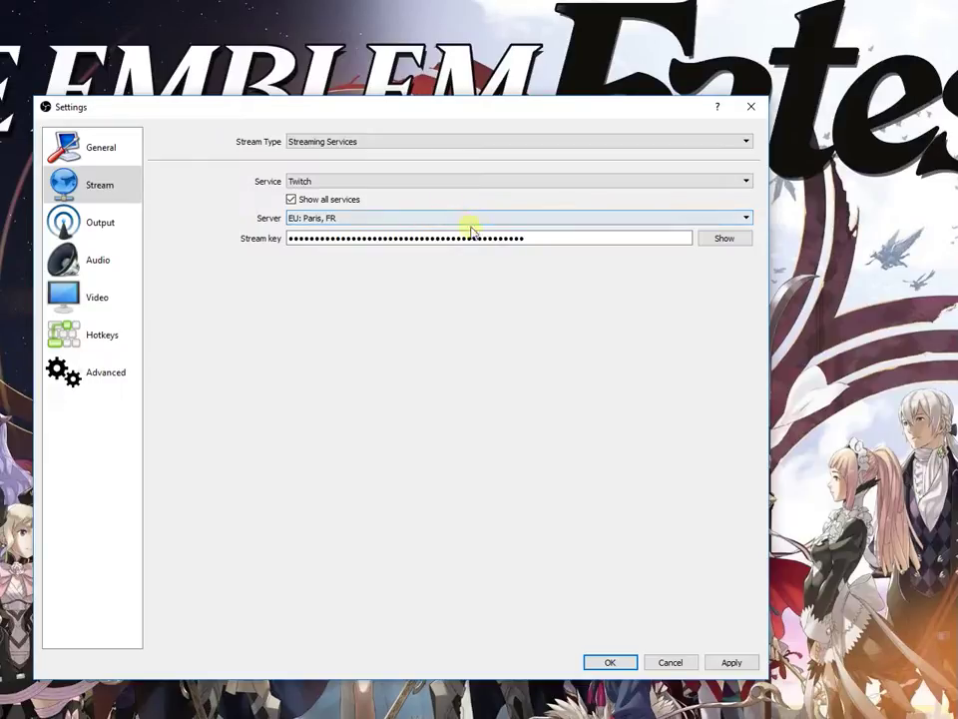
pyautogui.moveTo(554, 246); pyautogui.dragTo(290, 274)
pyautogui.click(316, 301)
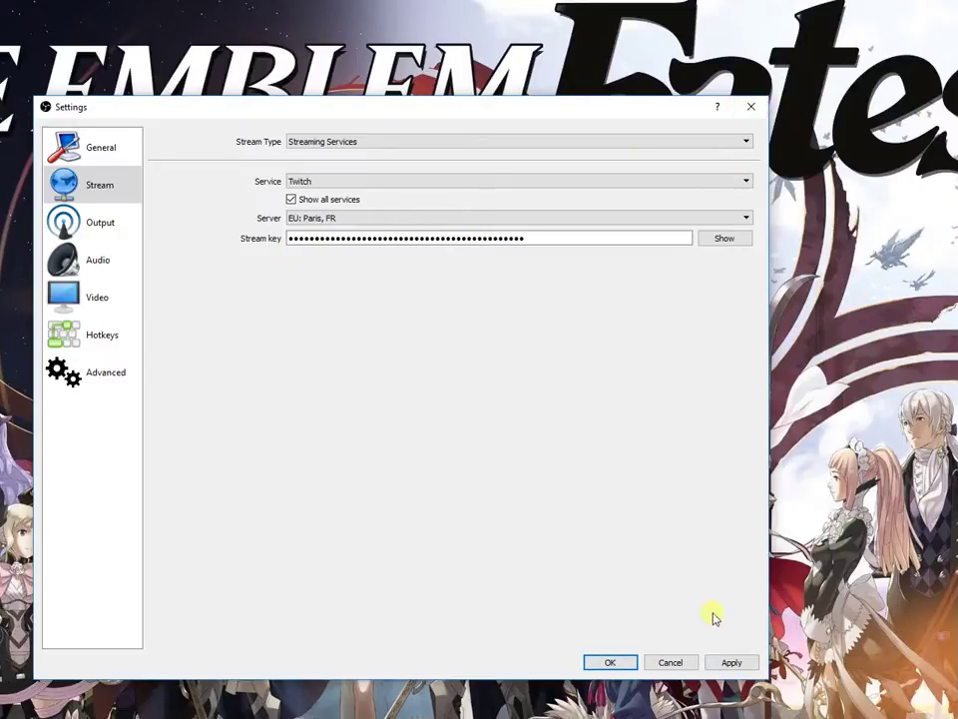
# - Cancel the Settings dialog, returning to the main window's 3DS capture preview
pyautogui.click(675, 664)
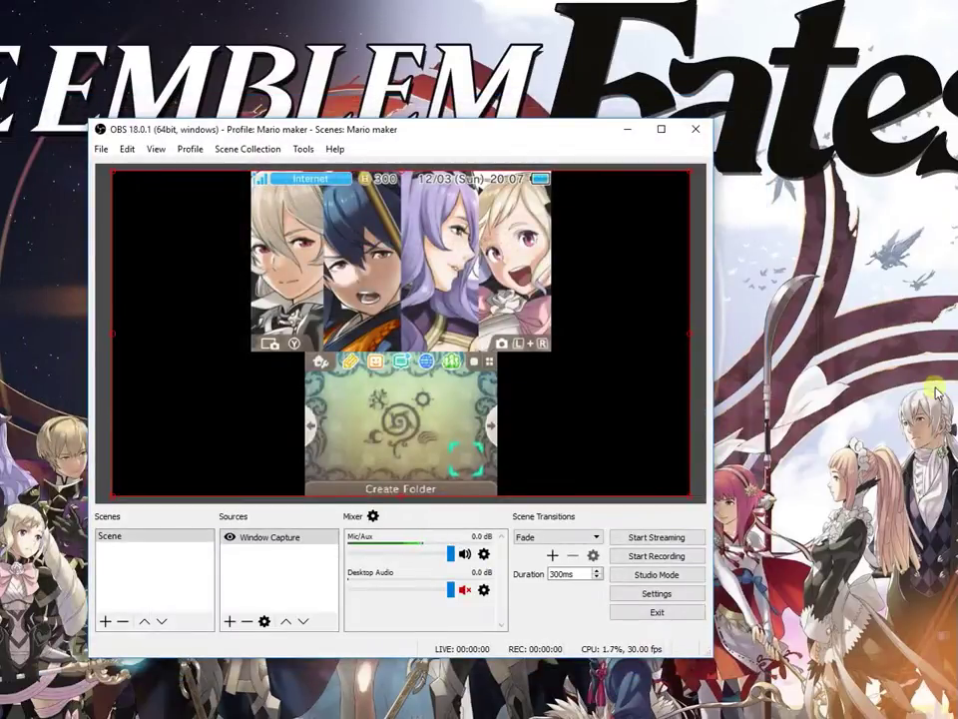